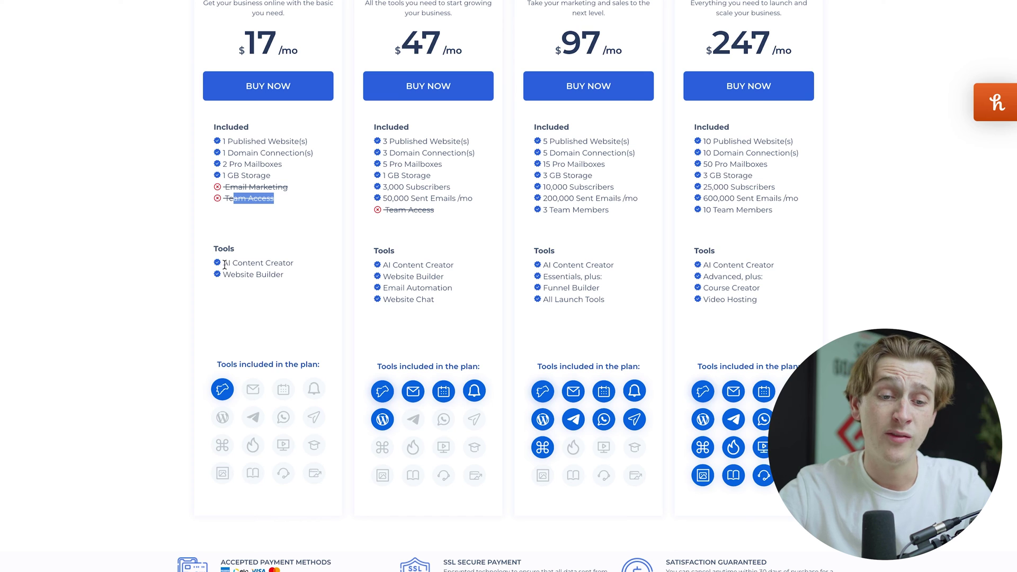
Review the tools included in the Core plan on the pricing page
left_click_drag(223, 265, 293, 261)
left_click_drag(222, 275, 293, 277)
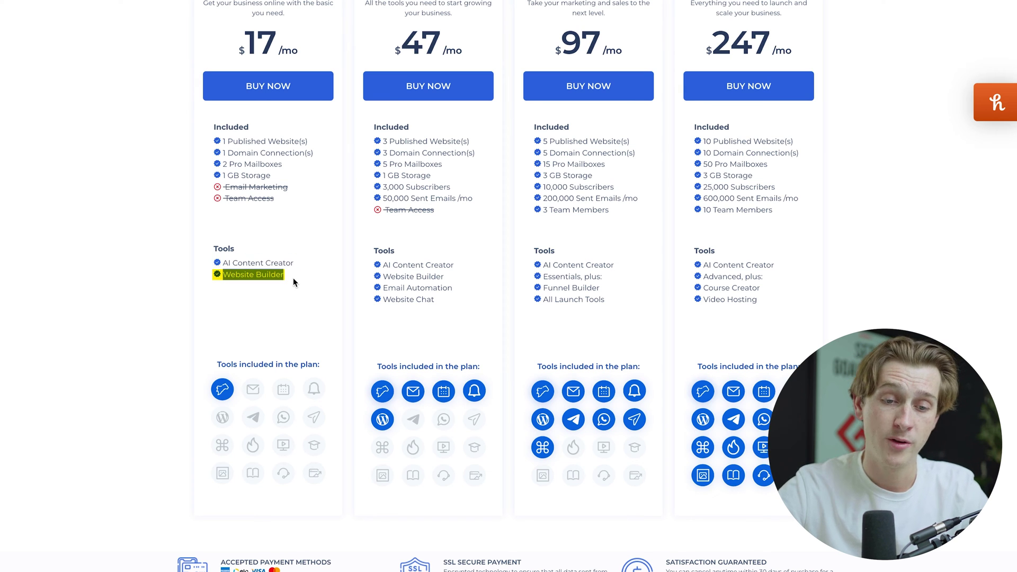
scroll(268, 306, "up", 1)
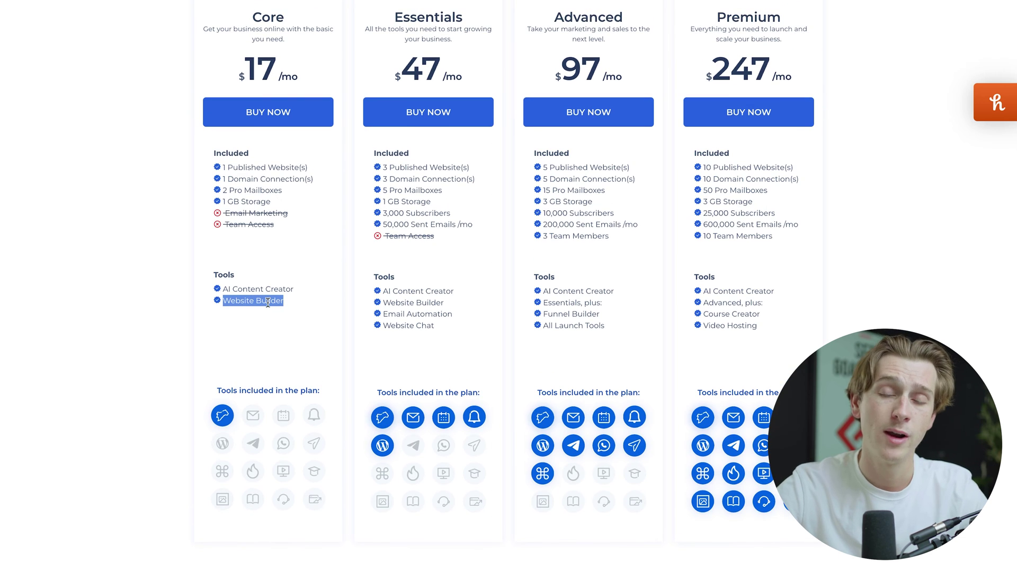
scroll(268, 306, "down", 3)
scroll(268, 301, "down", 3)
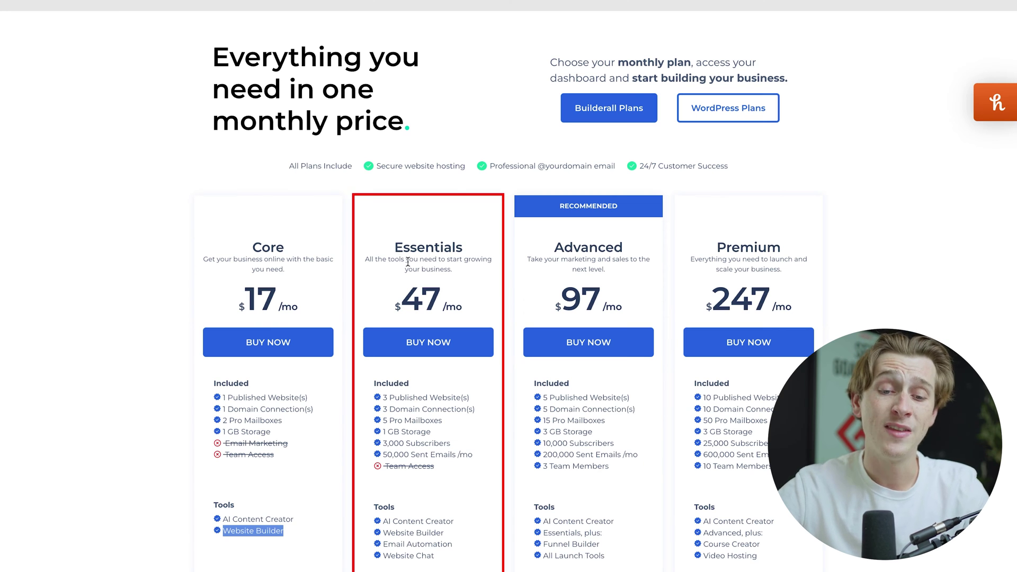
Review the Essentials plan's monthly price, mailboxes, subscribers, sent emails and team access
scroll(407, 262, "down", 1)
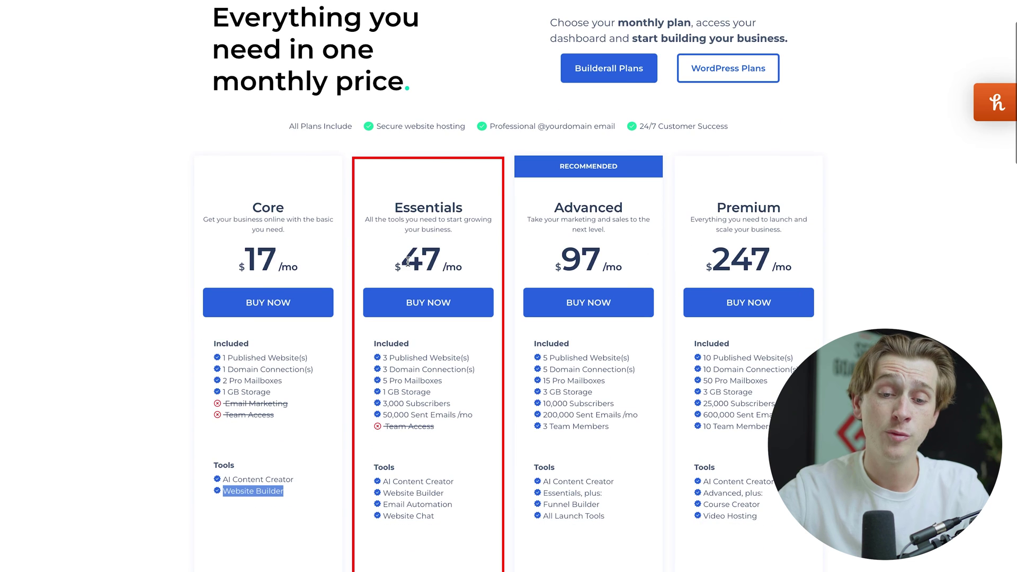
left_click_drag(392, 265, 493, 268)
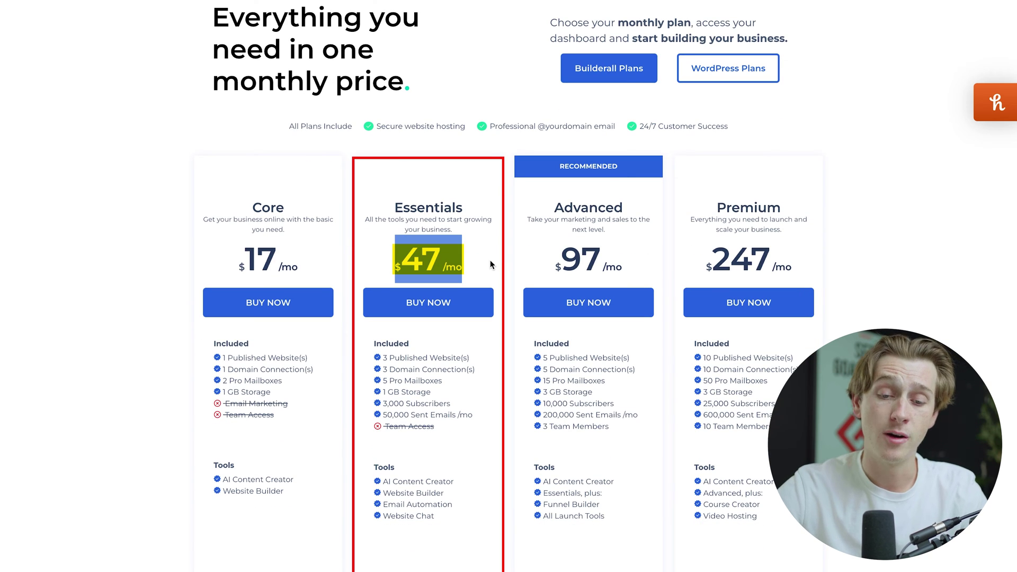
scroll(407, 272, "down", 2)
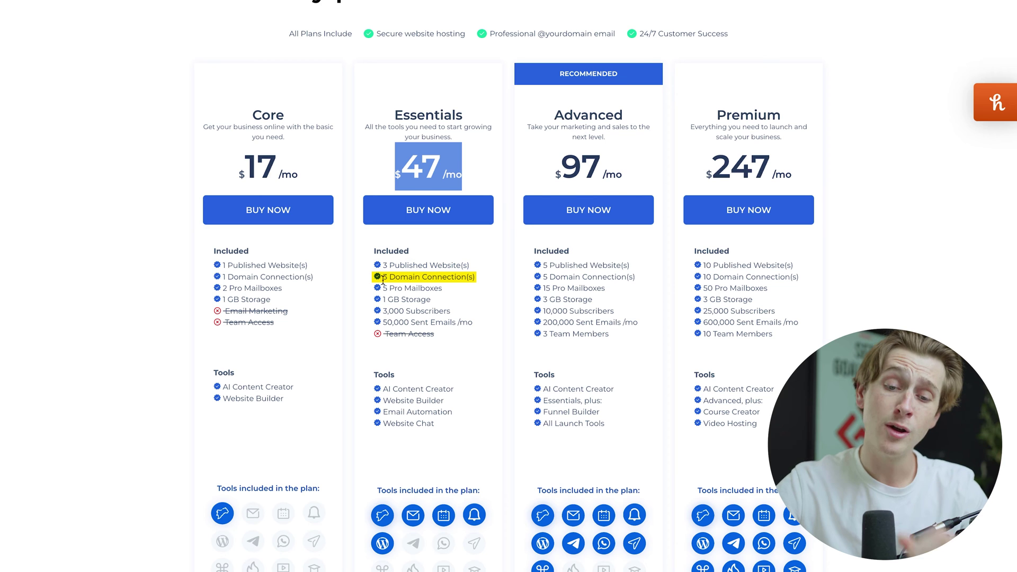
left_click_drag(383, 288, 469, 289)
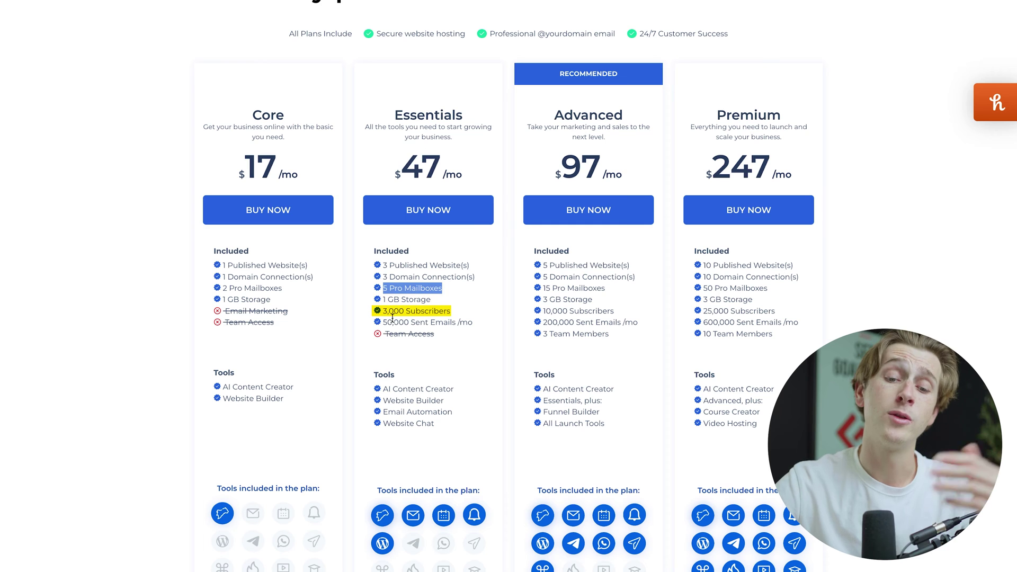
left_click_drag(382, 312, 460, 322)
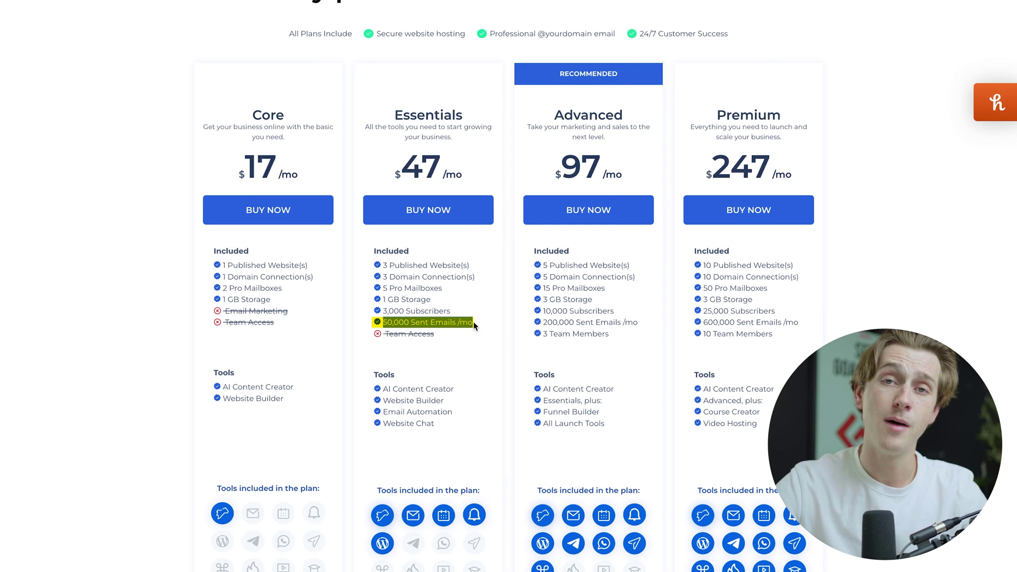
scroll(456, 313, "down", 1)
left_click_drag(443, 304, 374, 306)
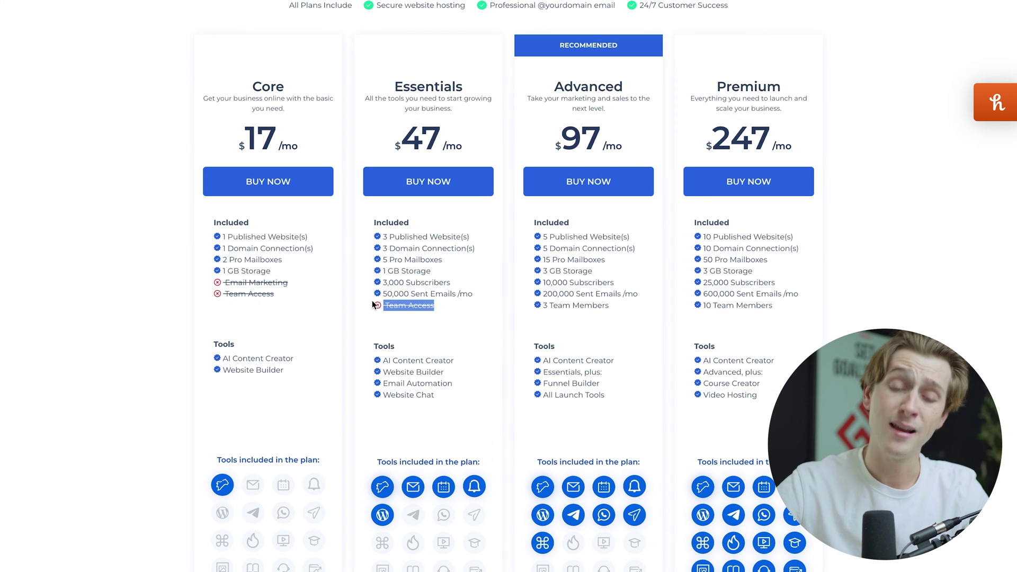
Read through the tools included in the Essentials plan, from AI Content Creator to Website Chat
scroll(374, 305, "down", 2)
left_click(382, 300)
left_click_drag(382, 300, 459, 300)
left_click(457, 298)
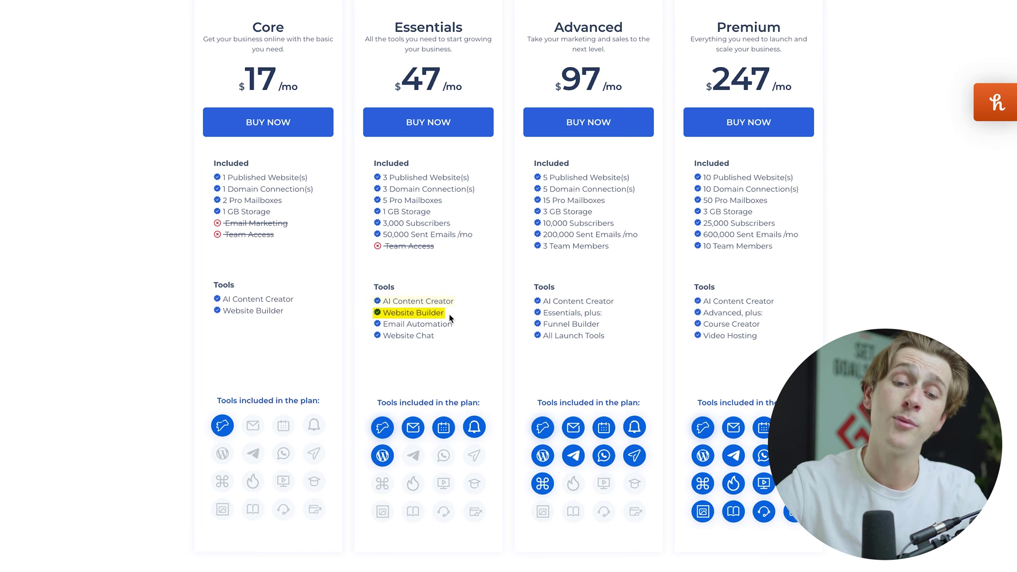
left_click_drag(379, 324, 490, 333)
triple_click(395, 336)
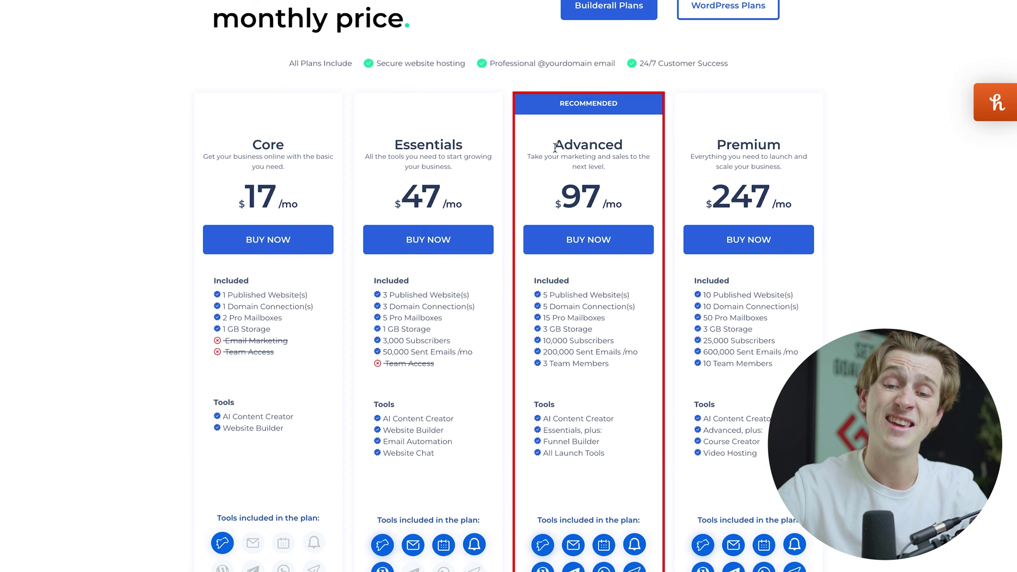
Review the Advanced plan's monthly price, team member allowance and included tools
left_click_drag(554, 148, 645, 152)
left_click_drag(562, 192, 631, 188)
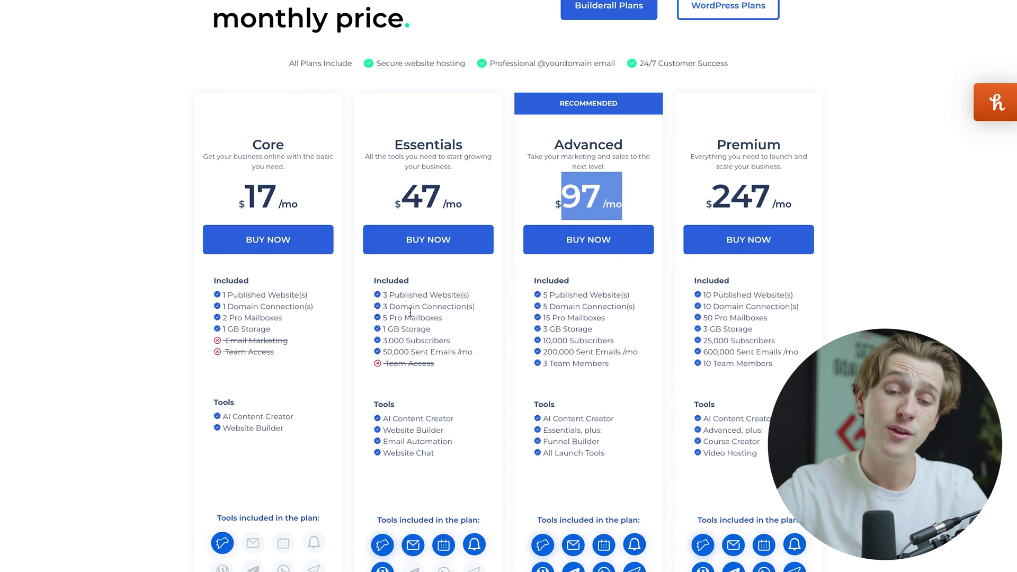
left_click_drag(544, 364, 624, 364)
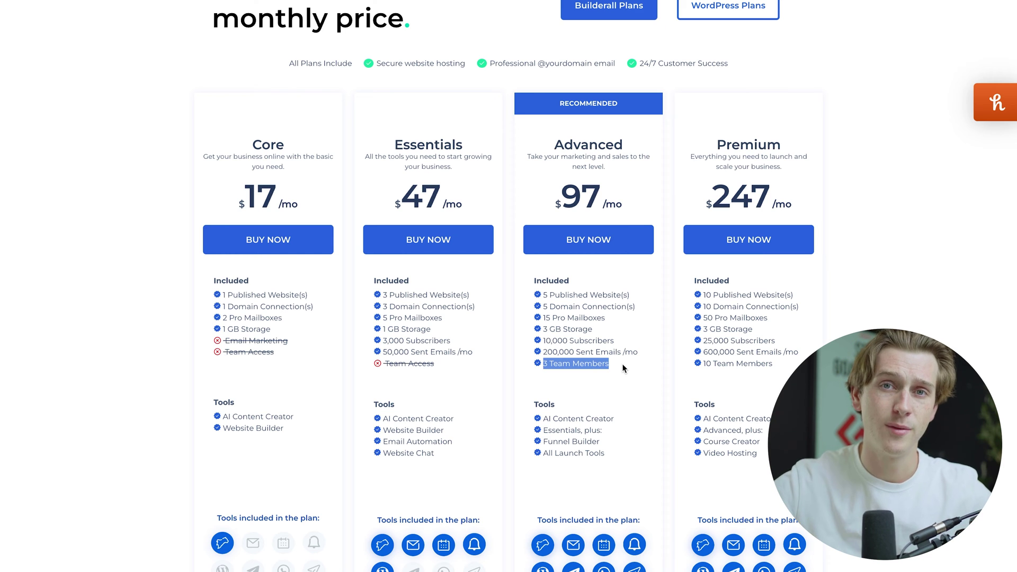
scroll(563, 350, "down", 2)
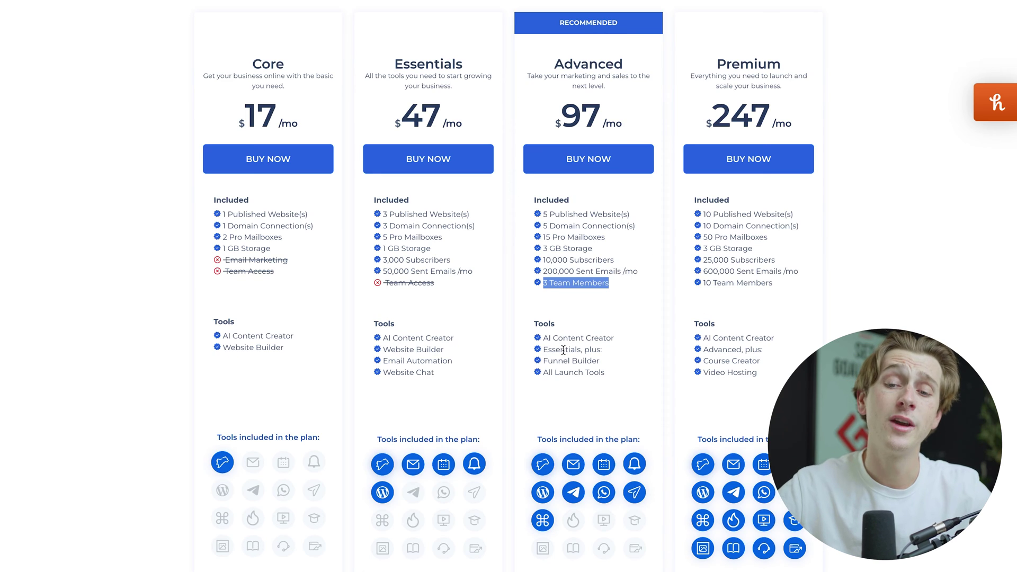
scroll(563, 350, "down", 1)
left_click_drag(541, 304, 621, 308)
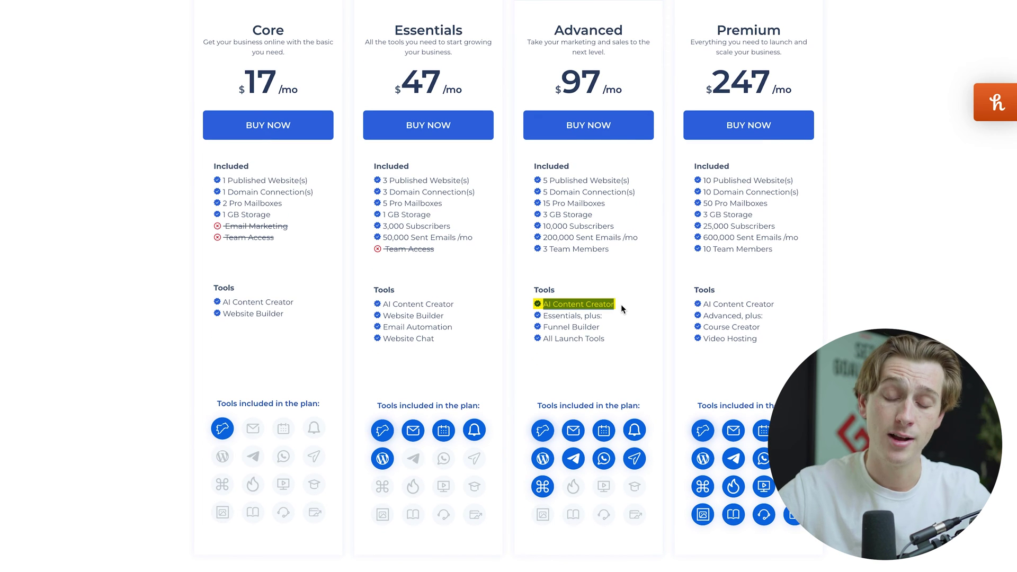
left_click(549, 316)
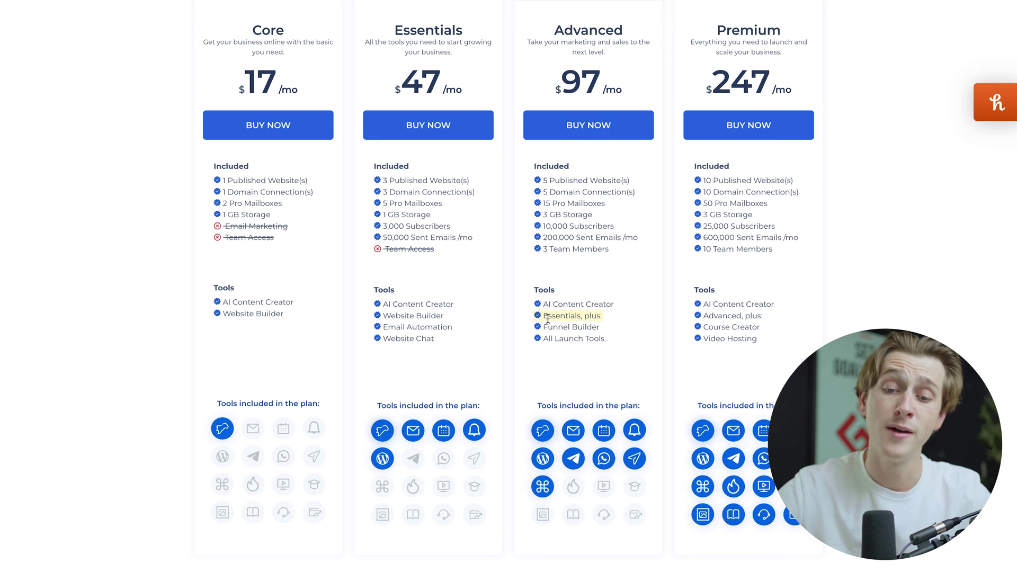
left_click_drag(542, 340, 614, 343)
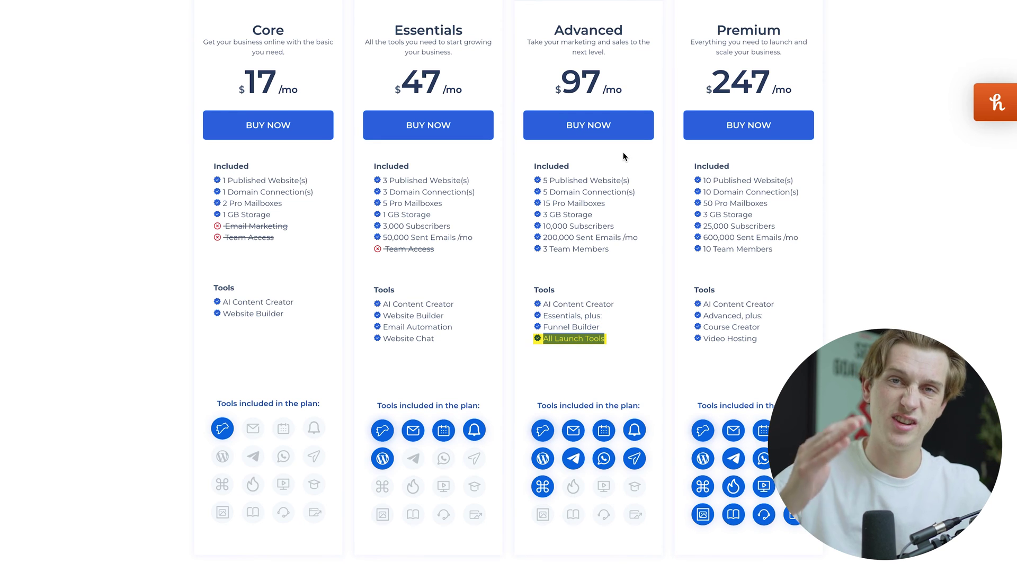
Review the Premium plan's price, allowances and tools, and compare it with the Essentials and Advanced plans
scroll(678, 227, "up", 2)
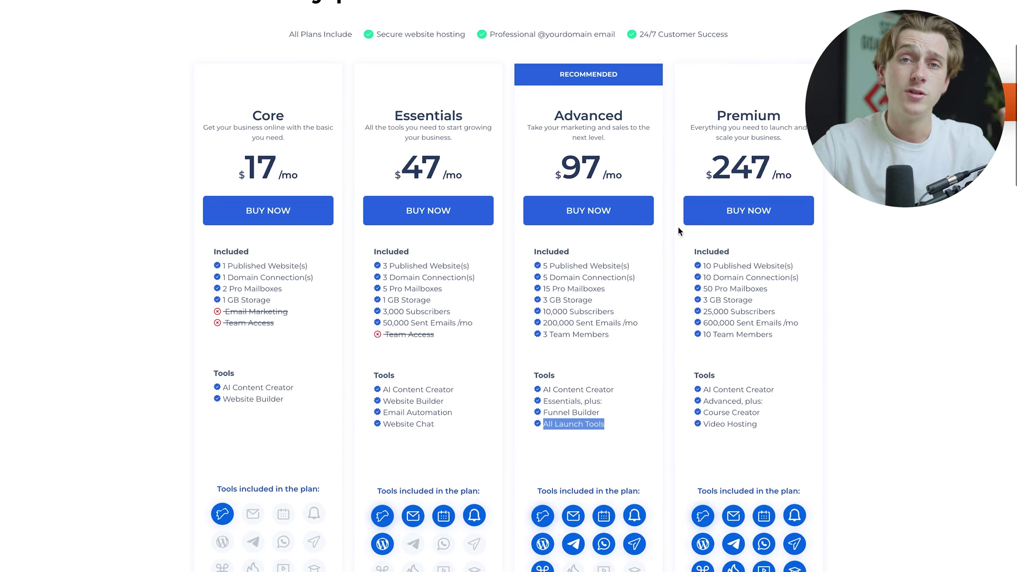
double_click(728, 117)
left_click_drag(706, 168, 794, 181)
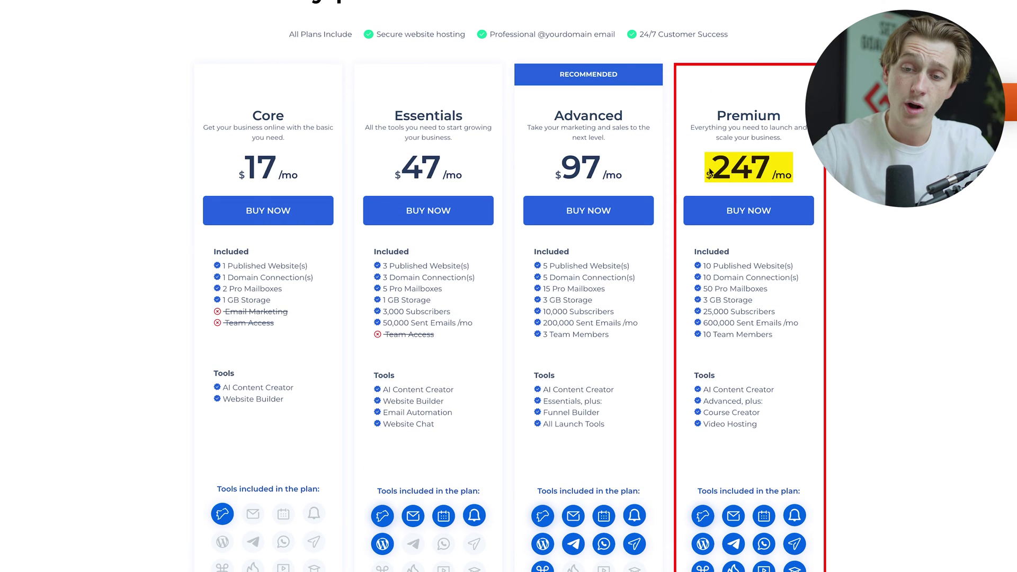
left_click(704, 279)
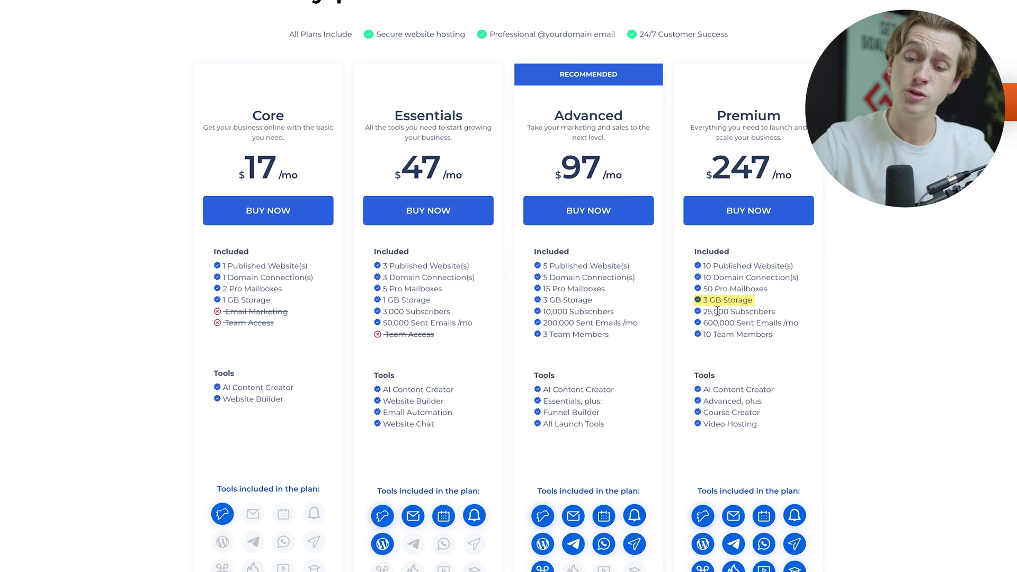
left_click_drag(704, 312, 786, 319)
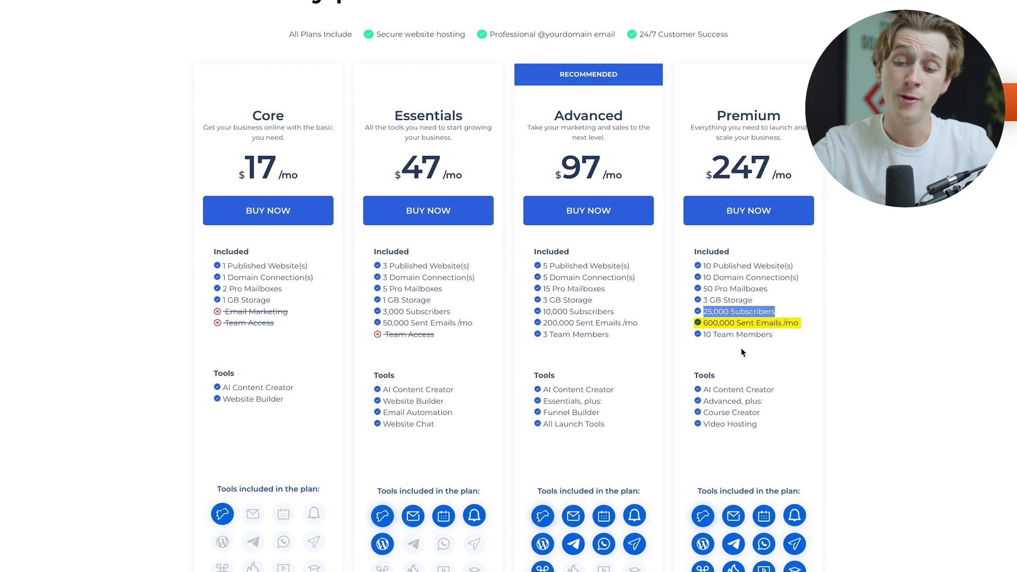
left_click_drag(704, 335, 796, 345)
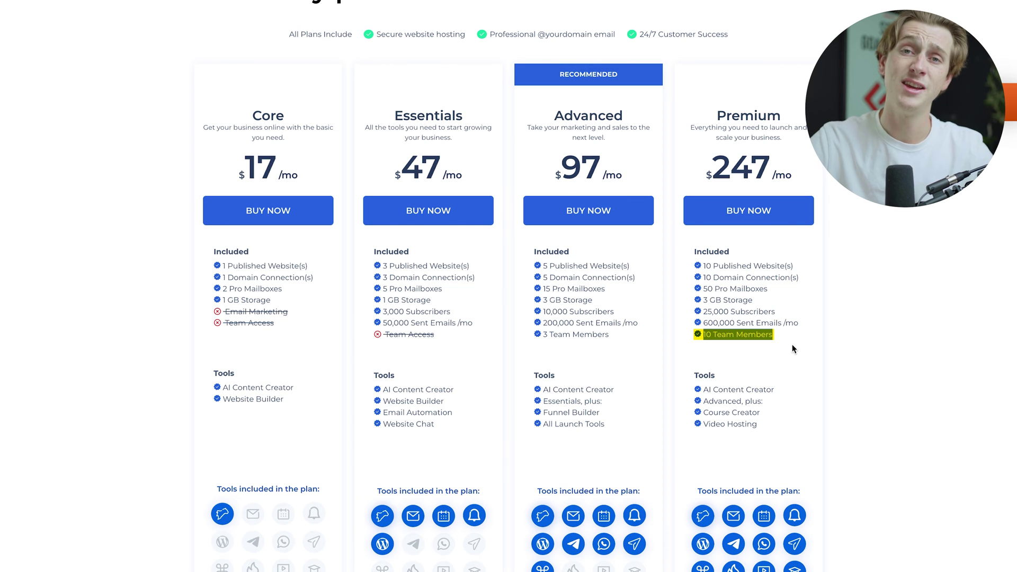
left_click_drag(703, 324, 806, 327)
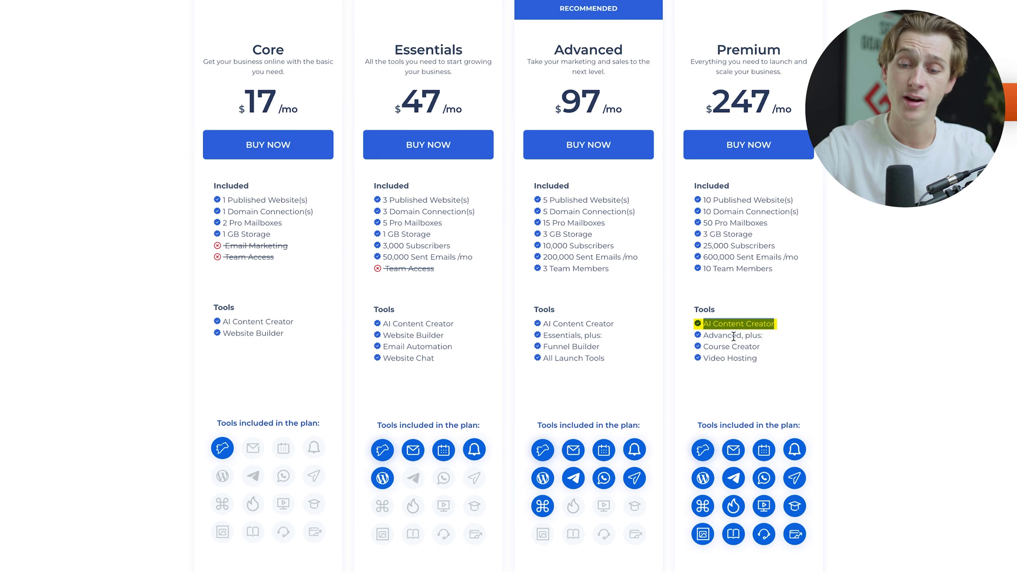
left_click_drag(704, 336, 798, 347)
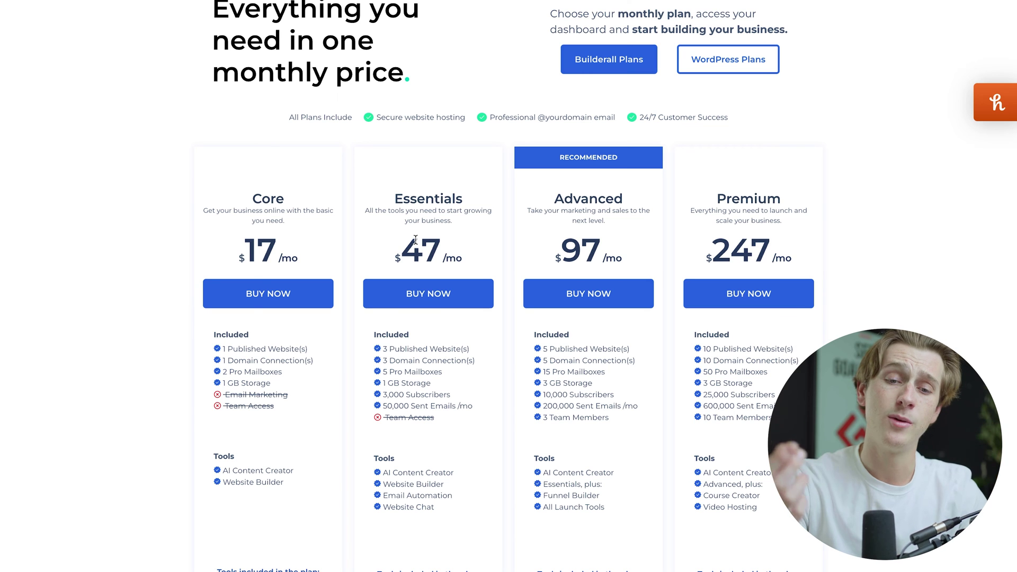
left_click_drag(395, 200, 463, 205)
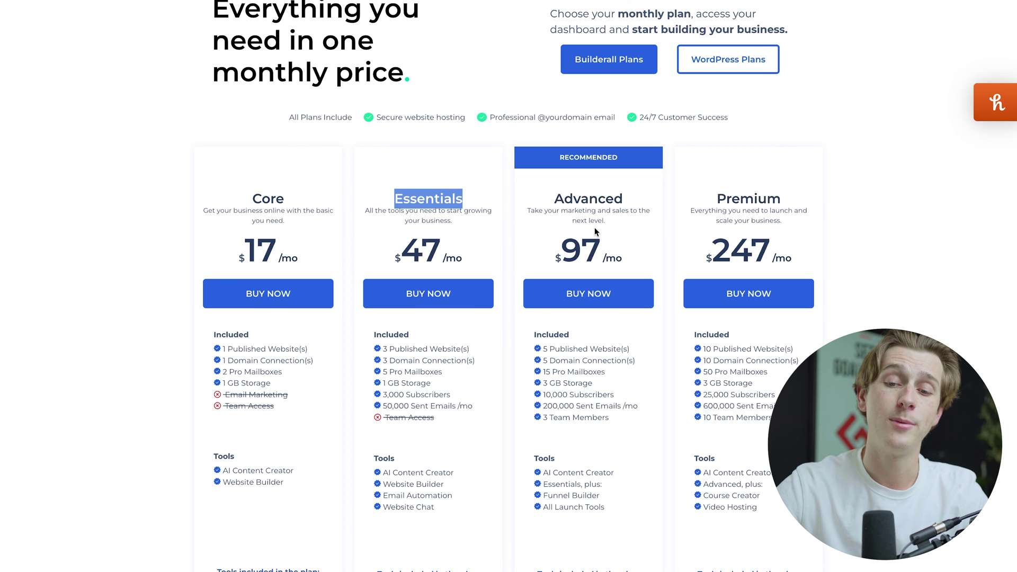
left_click_drag(555, 199, 842, 204)
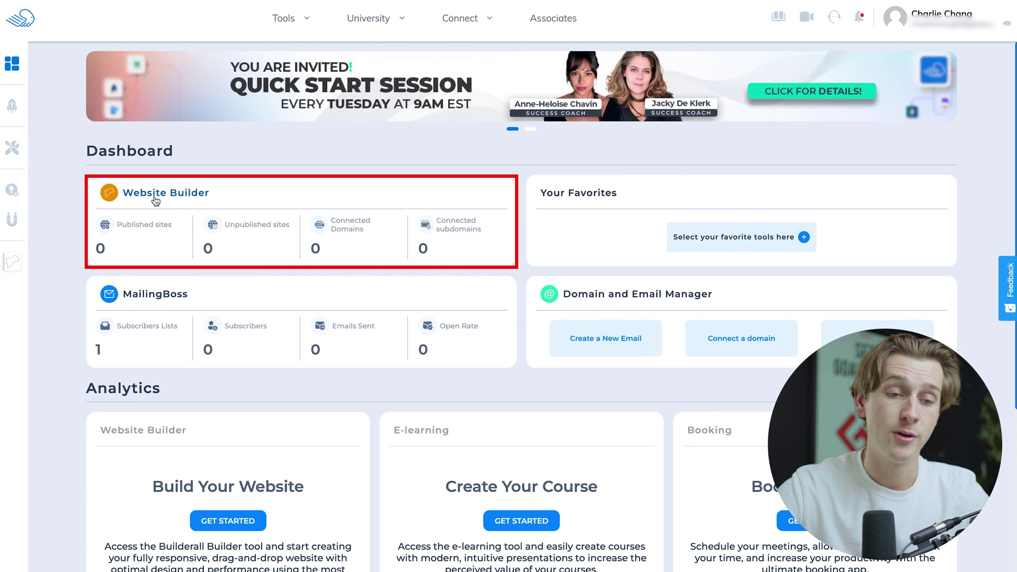
Open the Website Builder from the dashboard and start creating a new site
left_click(158, 196)
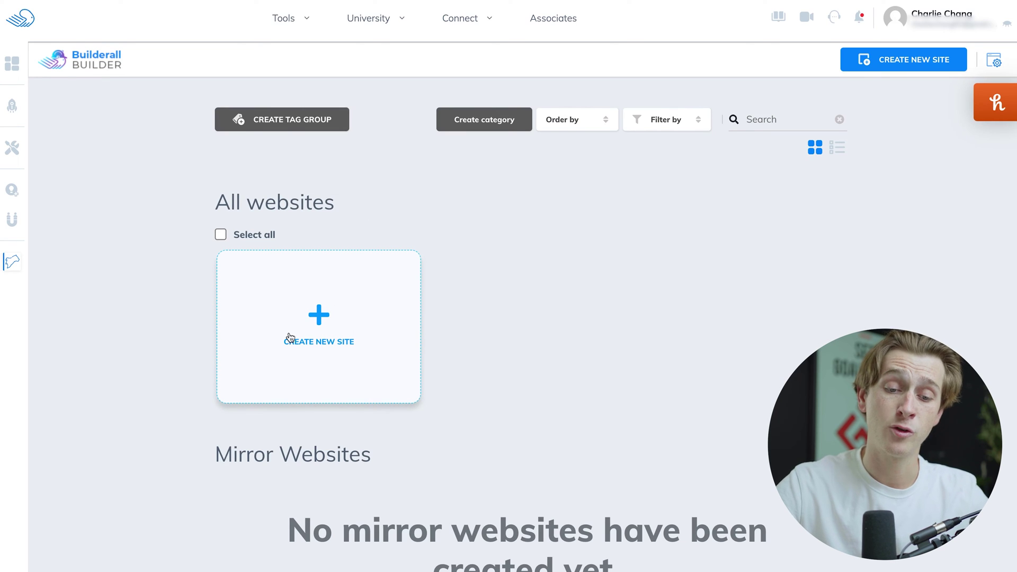
left_click(336, 315)
Browse the full-website templates and create the site from the Theme 02 - Full template
scroll(668, 198, "down", 20)
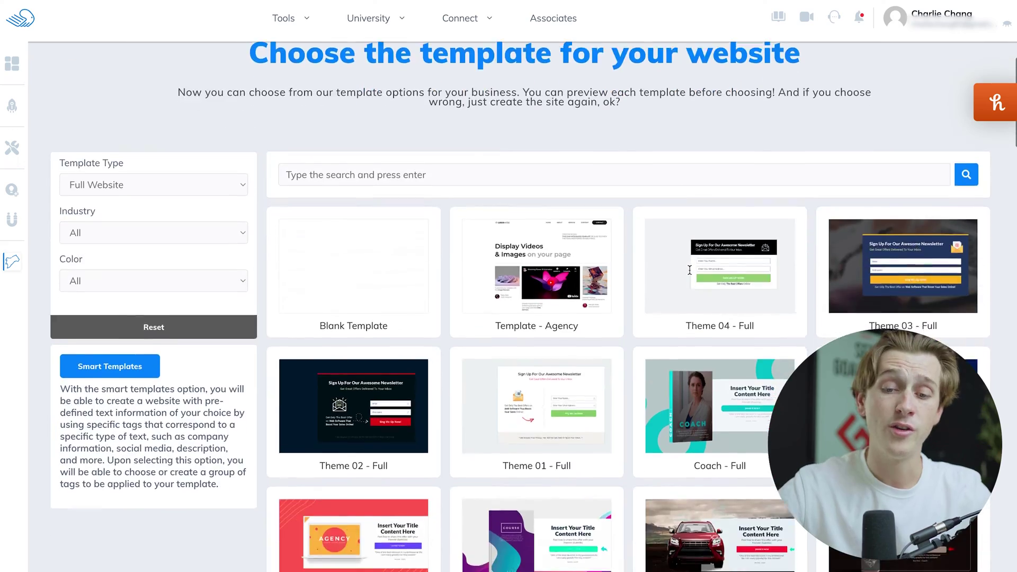
scroll(691, 275, "down", 15)
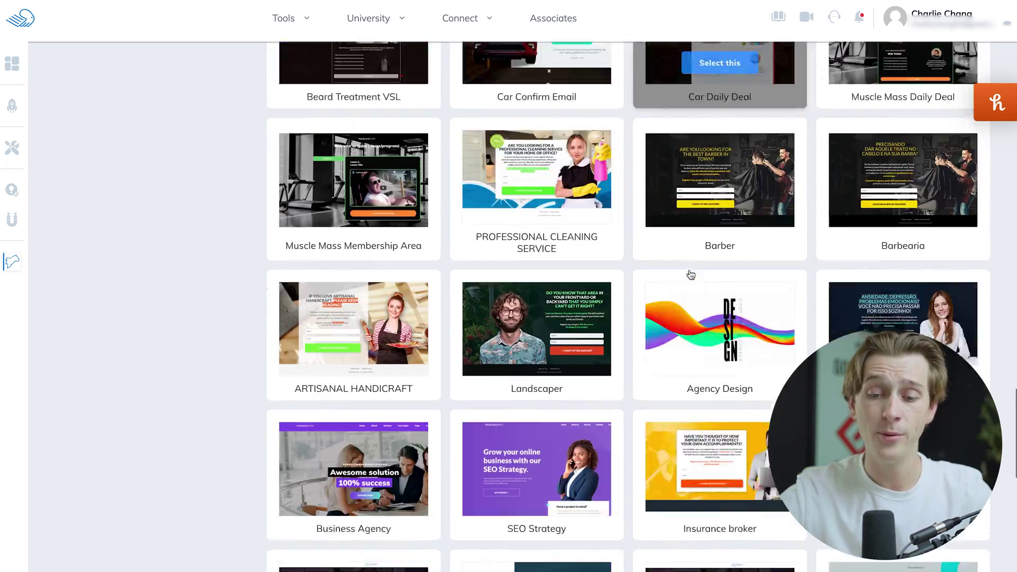
scroll(690, 274, "up", 20)
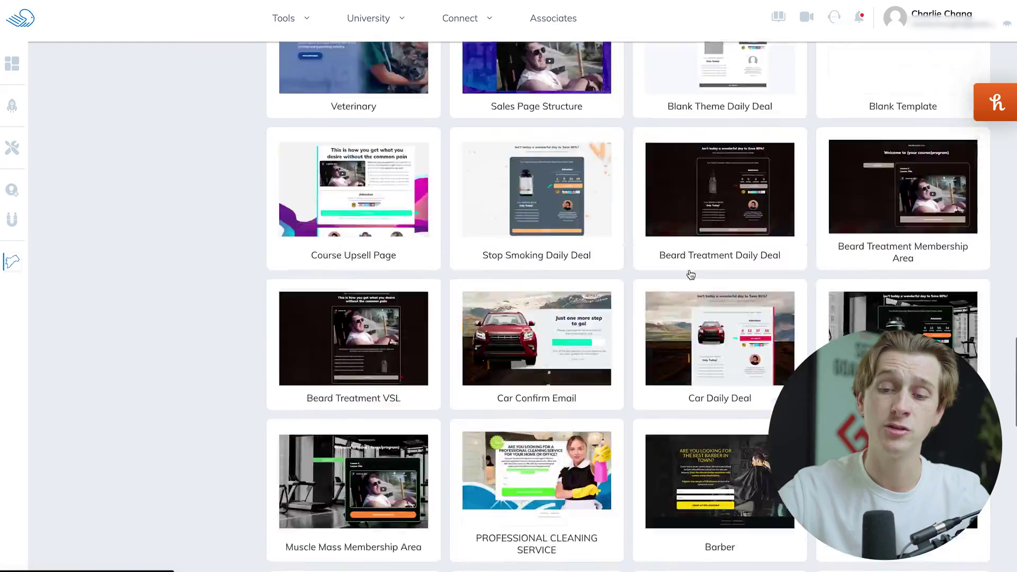
scroll(691, 274, "down", 20)
scroll(691, 274, "up", 20)
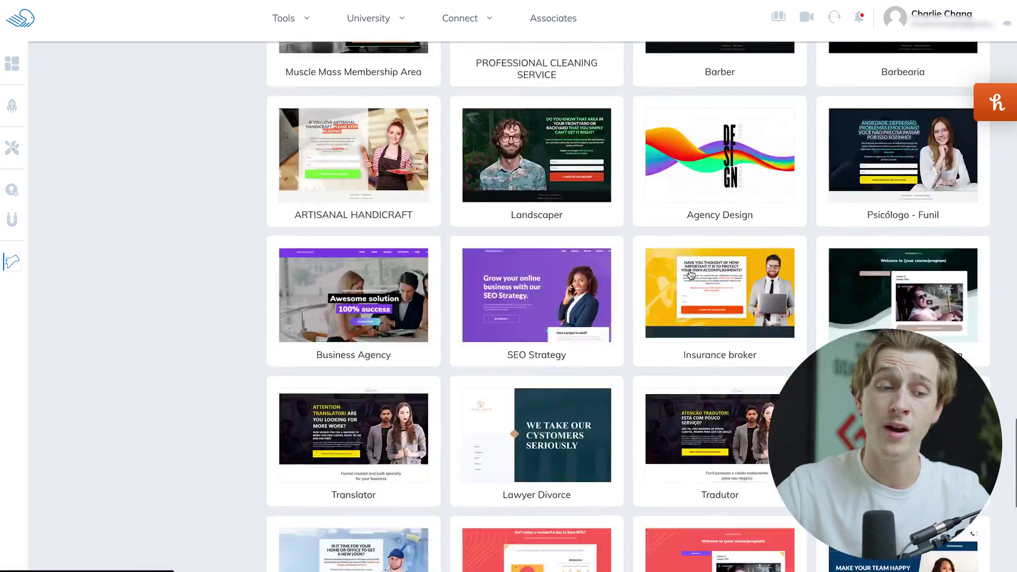
scroll(691, 275, "up", 4)
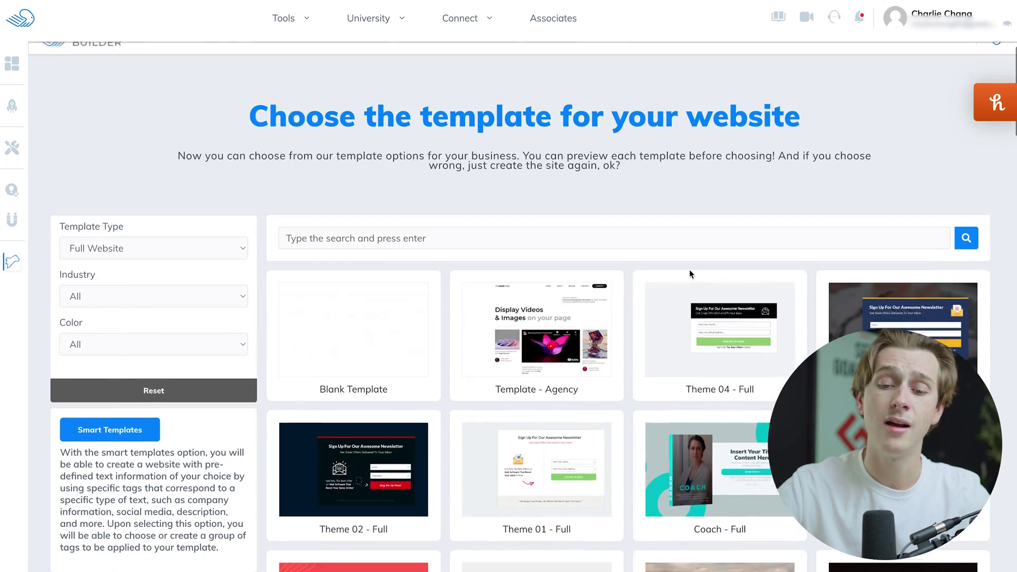
scroll(577, 360, "down", 4)
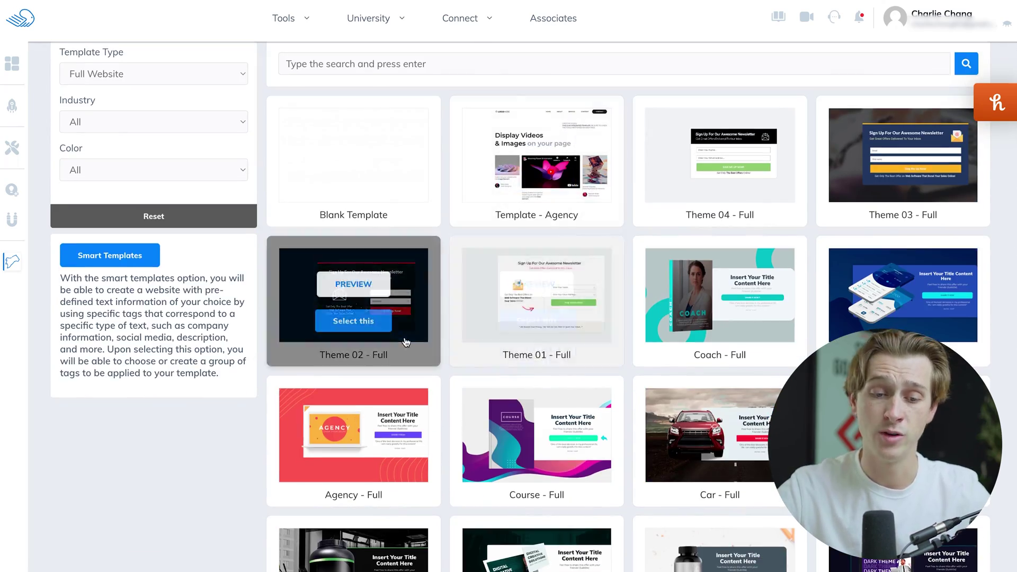
left_click(372, 322)
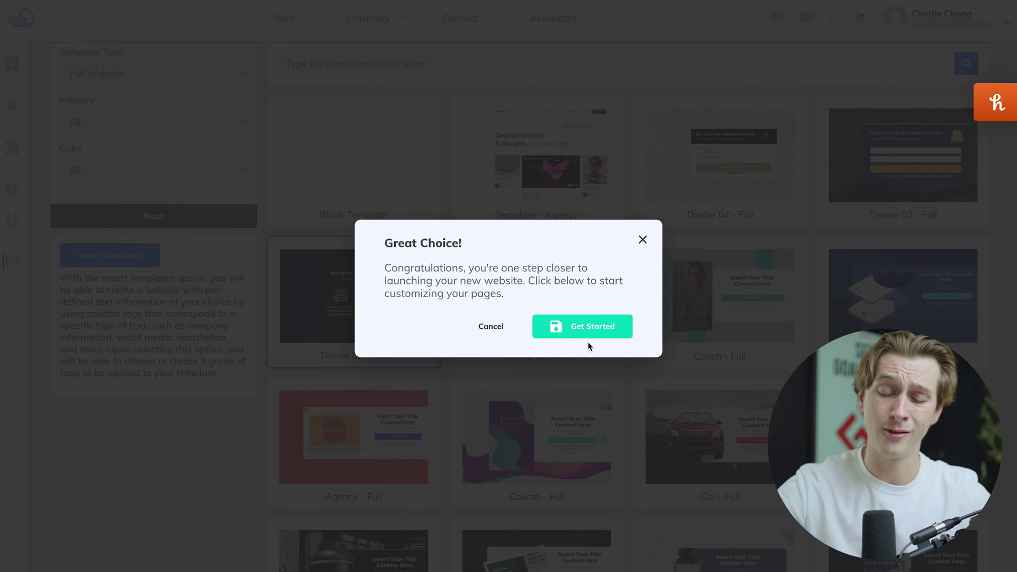
left_click(613, 327)
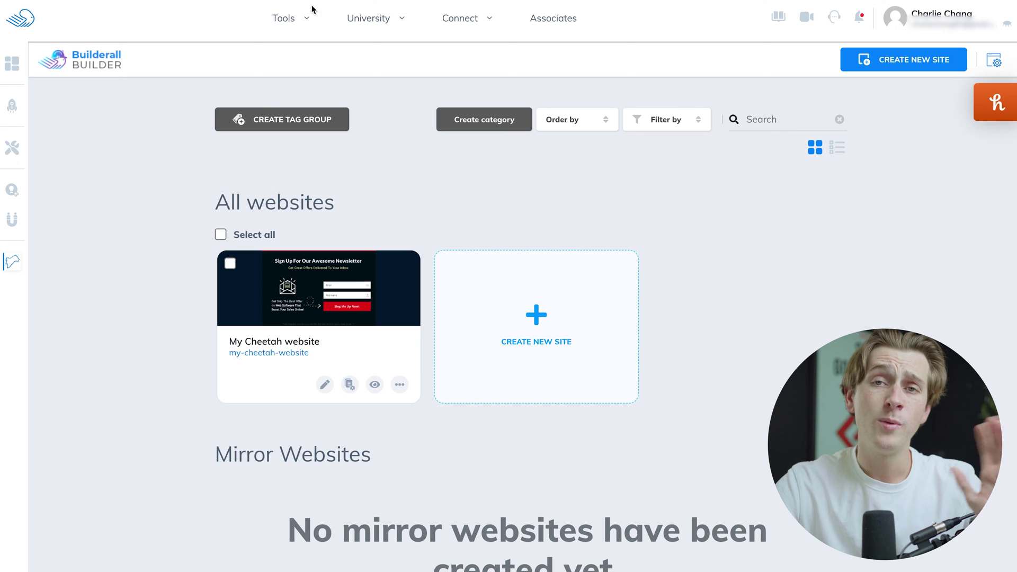
Open the My Cheetah website in the page editor and skip the introductory tour
mouse_move(305, 30)
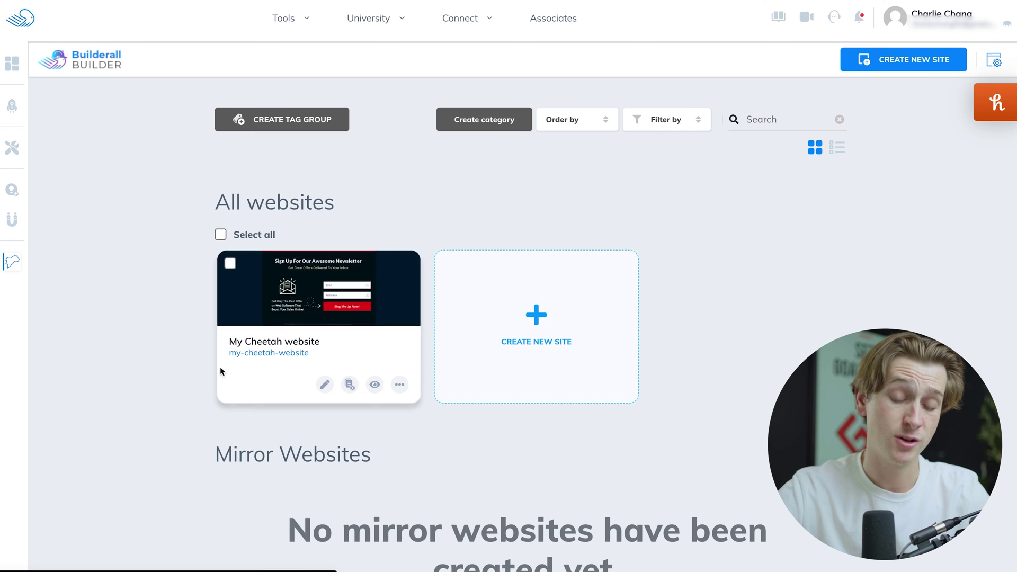
left_click(319, 290)
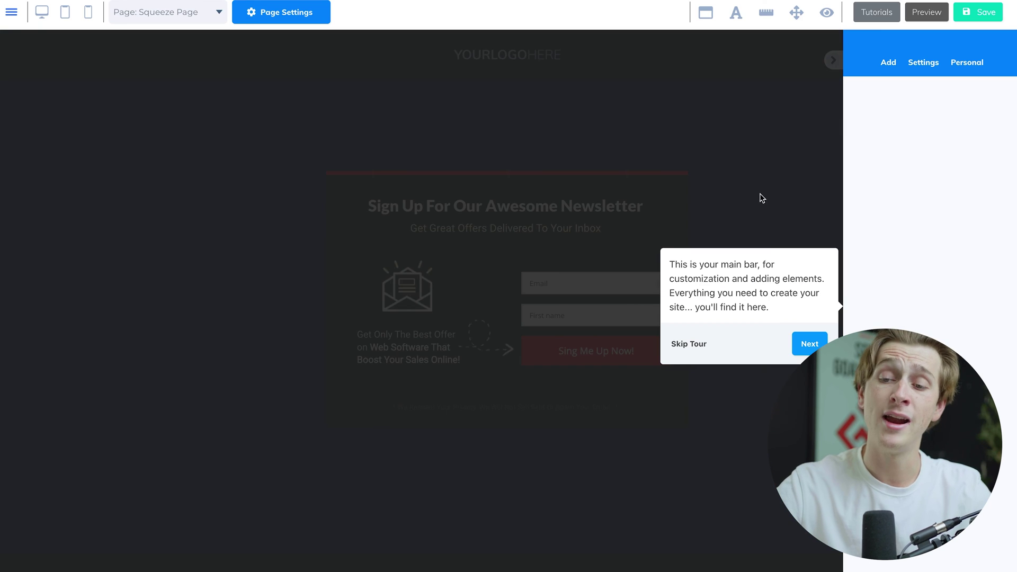
left_click(689, 344)
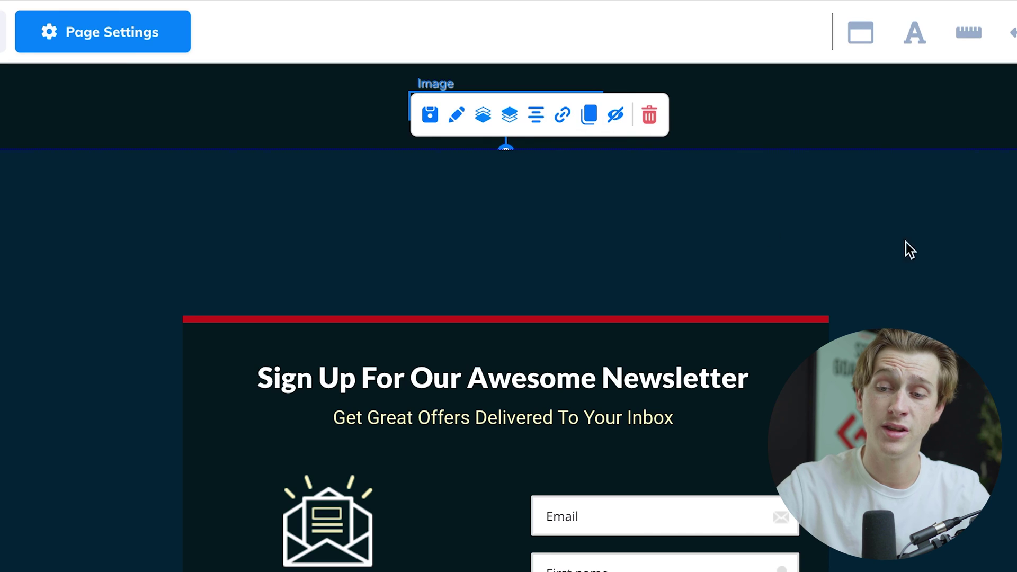
Inspect the sign-up form, headline and envelope image, including the image's border, general and opacity settings
left_click(657, 506)
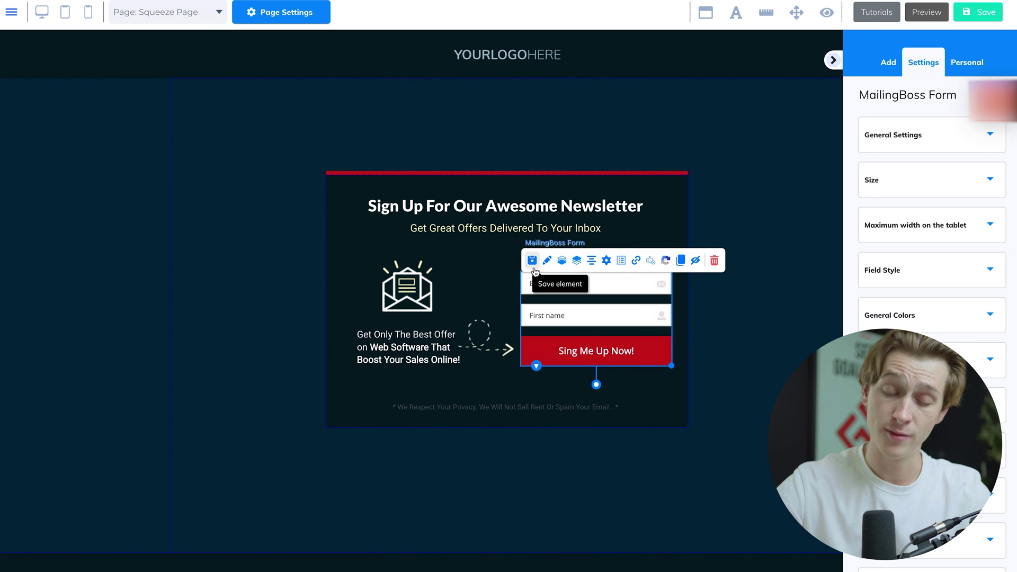
left_click(533, 213)
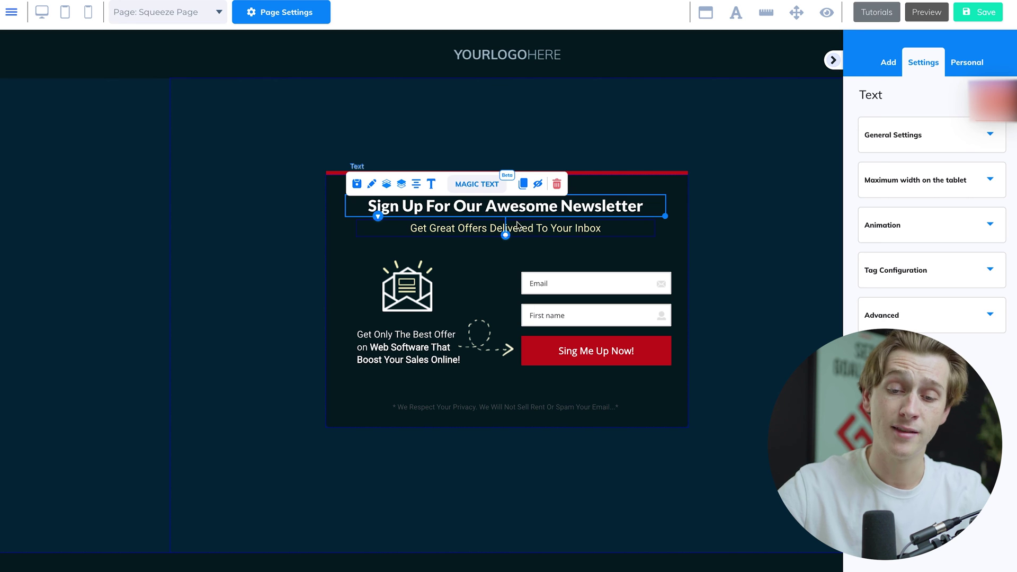
left_click(407, 289)
left_click(910, 271)
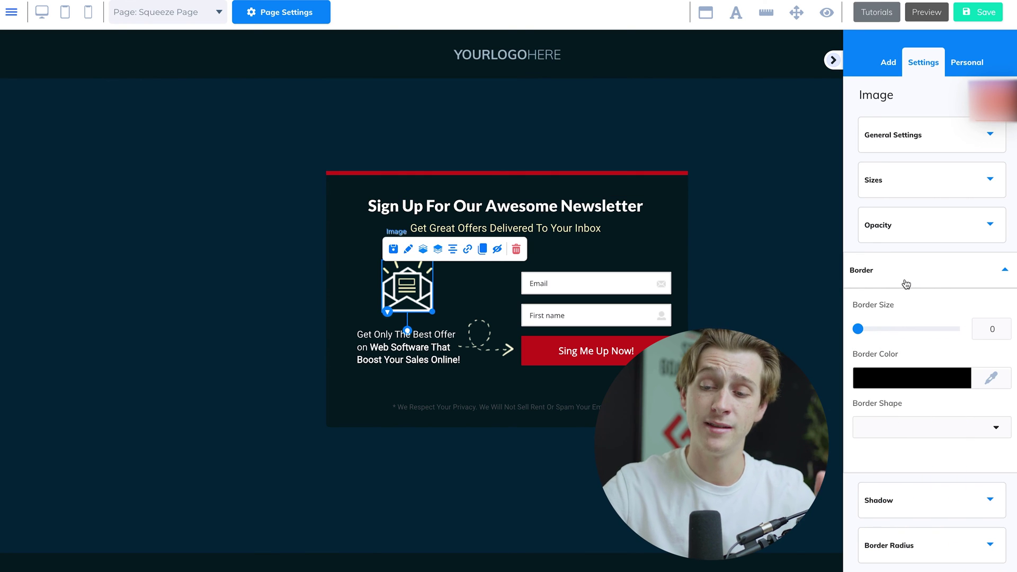
left_click(900, 136)
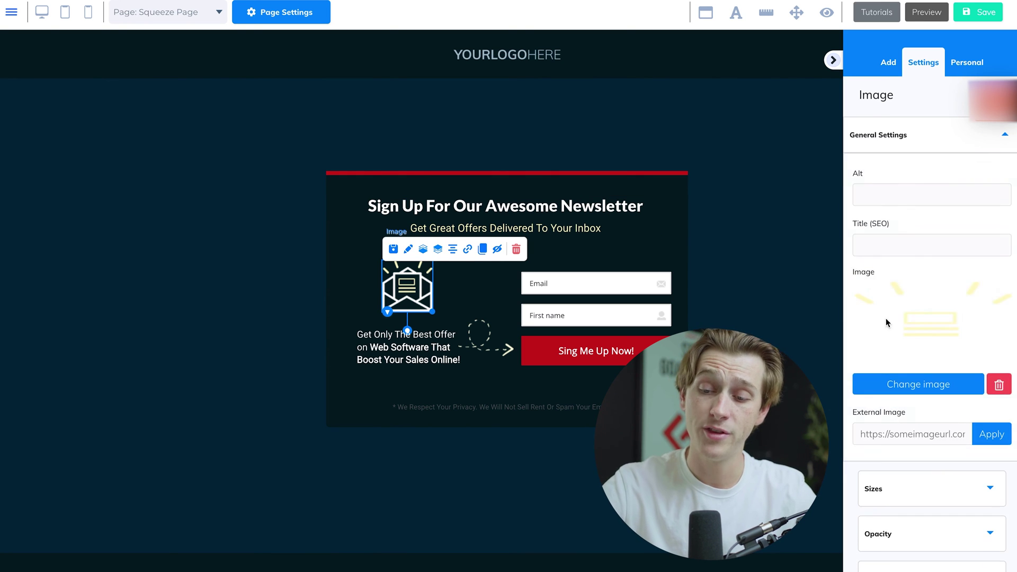
scroll(882, 342, "down", 4)
left_click(897, 329)
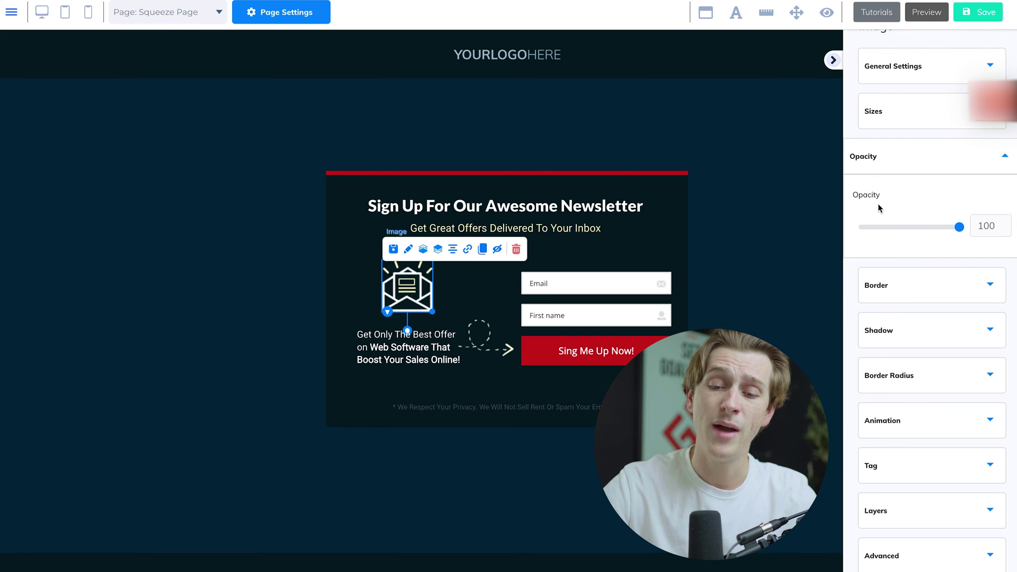
Move the newsletter headline above the panel's red line and place the dashed arrow image just to the right of the headline
left_click_drag(630, 209, 570, 258)
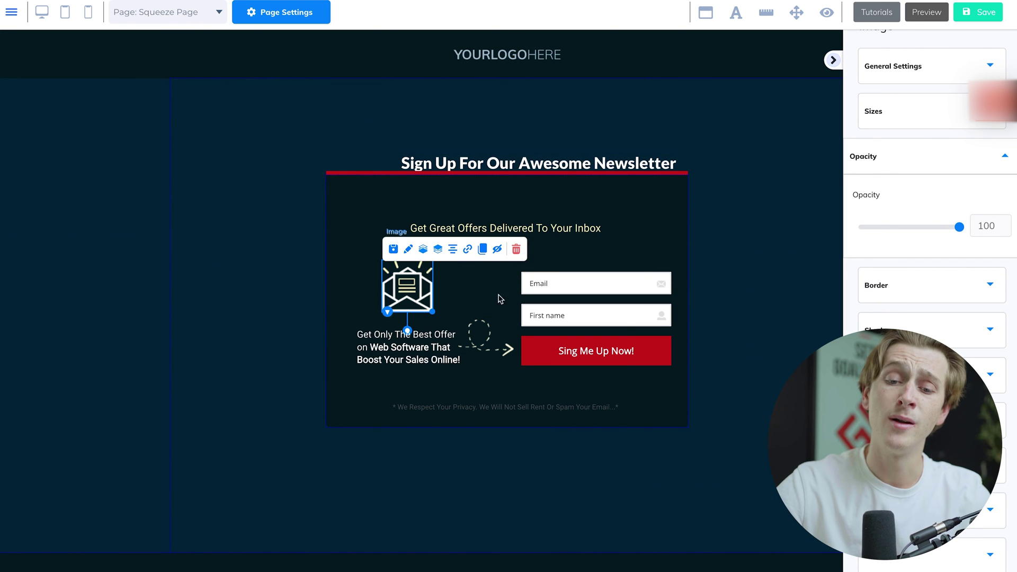
left_click(486, 338)
left_click_drag(489, 347, 715, 166)
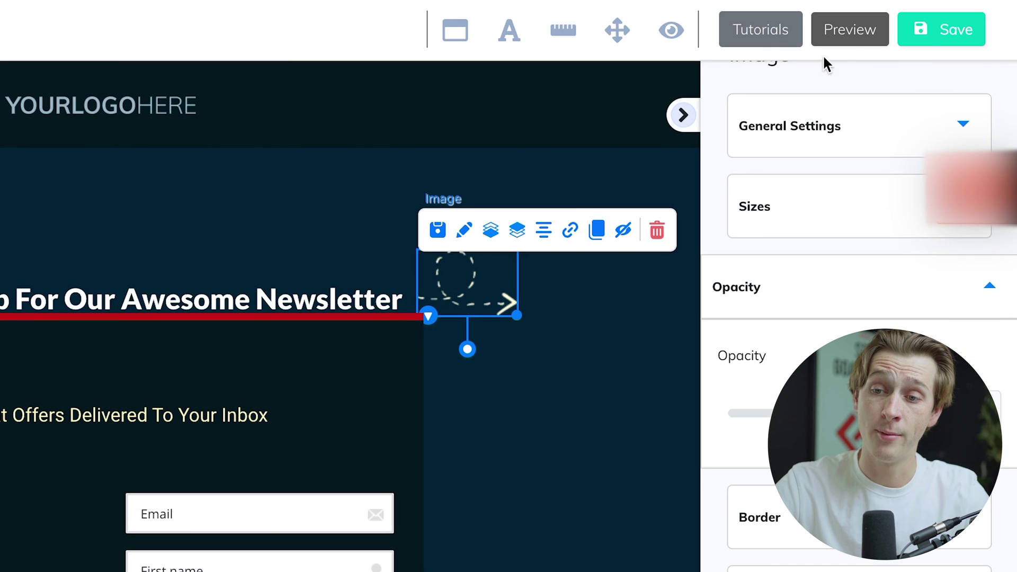
Preview the edited Squeeze Page and return to the editor
left_click(857, 33)
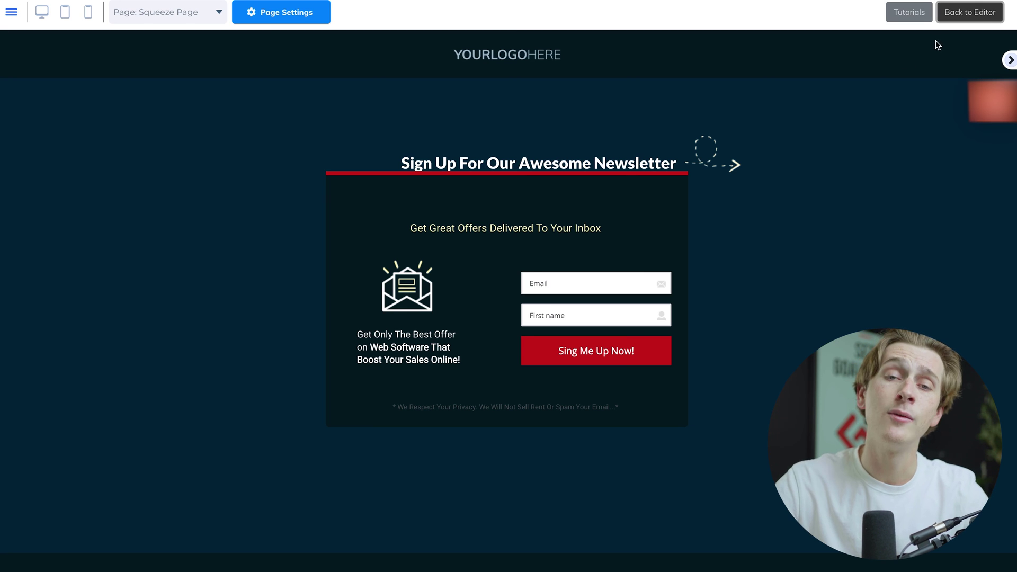
left_click(966, 15)
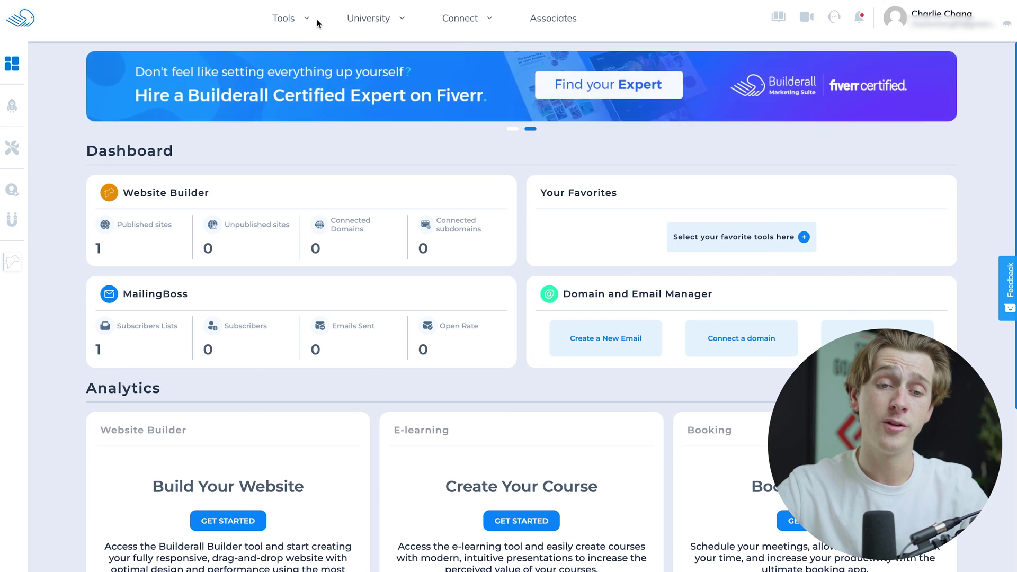
Open the list of available tools from the dashboard and view the MailingBoss entry
left_click(306, 19)
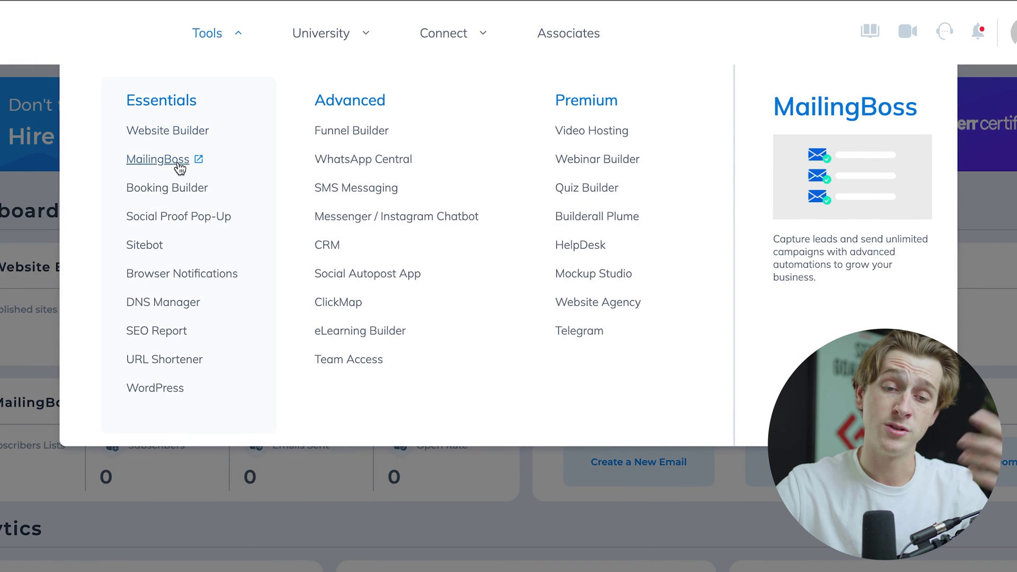